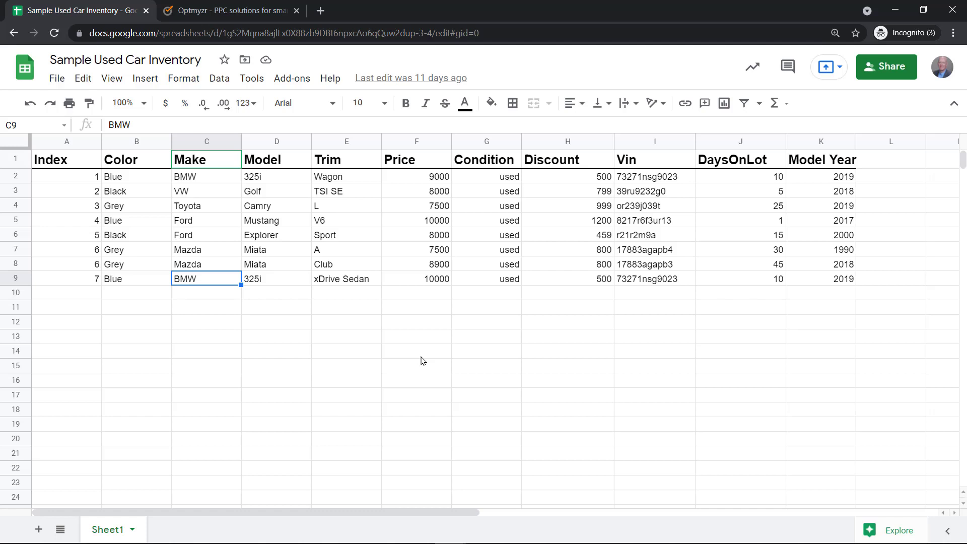
Step: Inspect the Color, Make and Model column headers of the Sample Used Car Inventory sheet
click(130, 165)
click(212, 164)
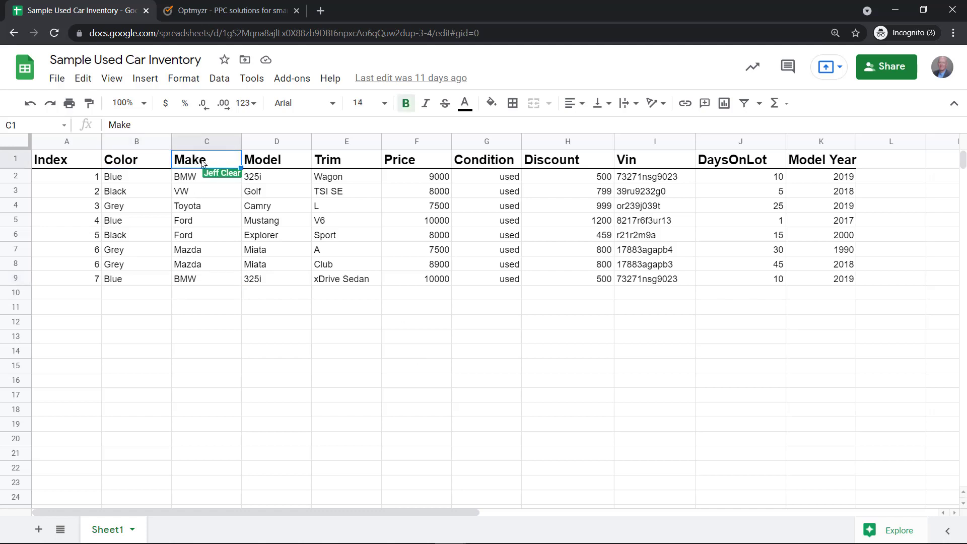
click(277, 161)
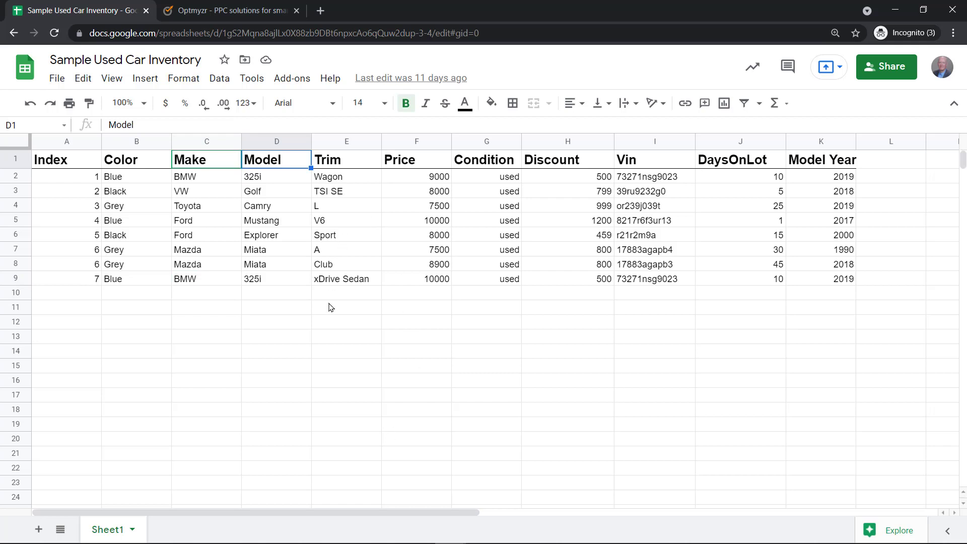
Step: Open the 7675 Sample Auto Data template and review its Google Spreadsheet source without changes
click(257, 6)
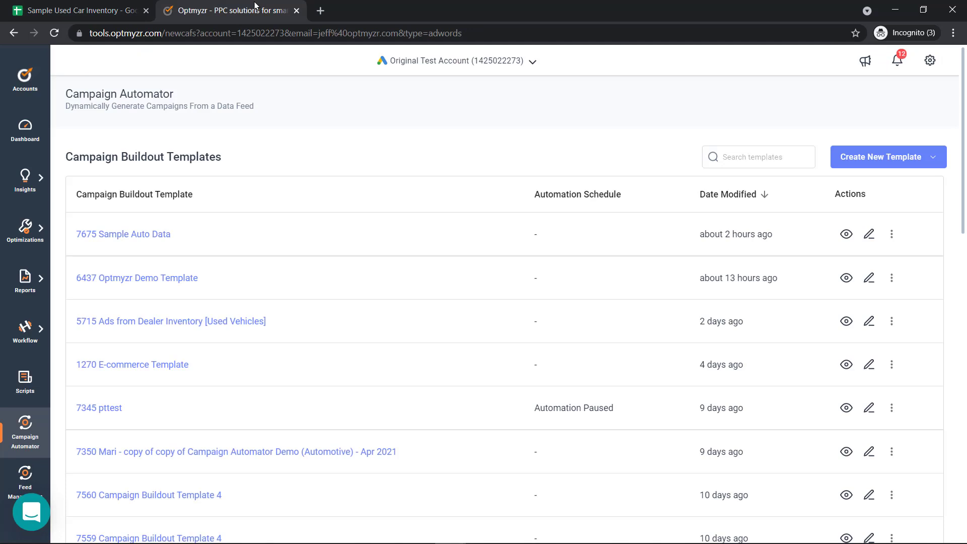
click(155, 234)
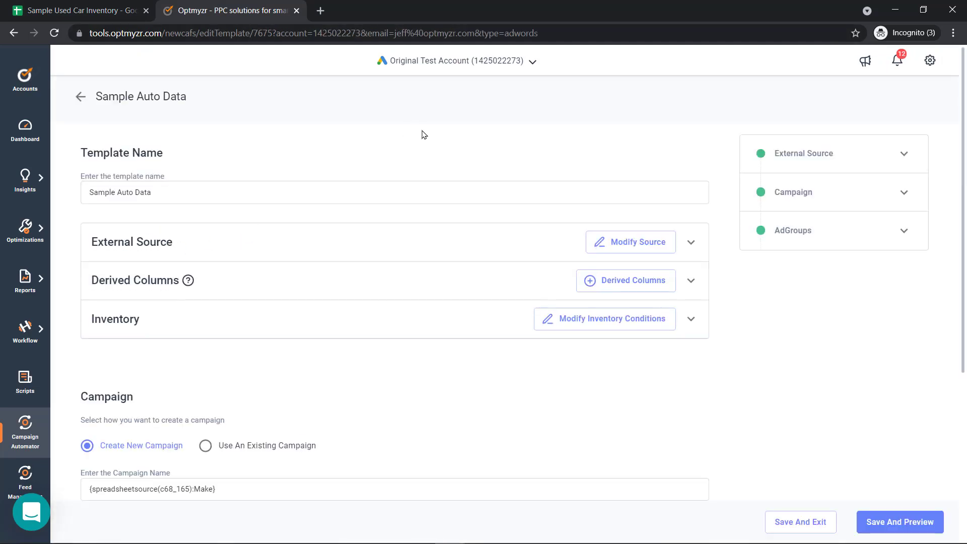
click(633, 244)
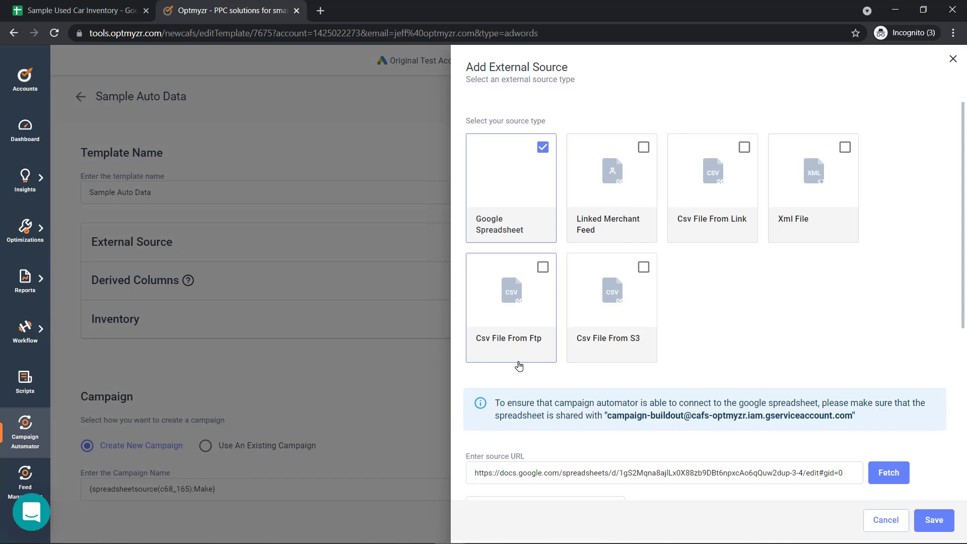
click(875, 519)
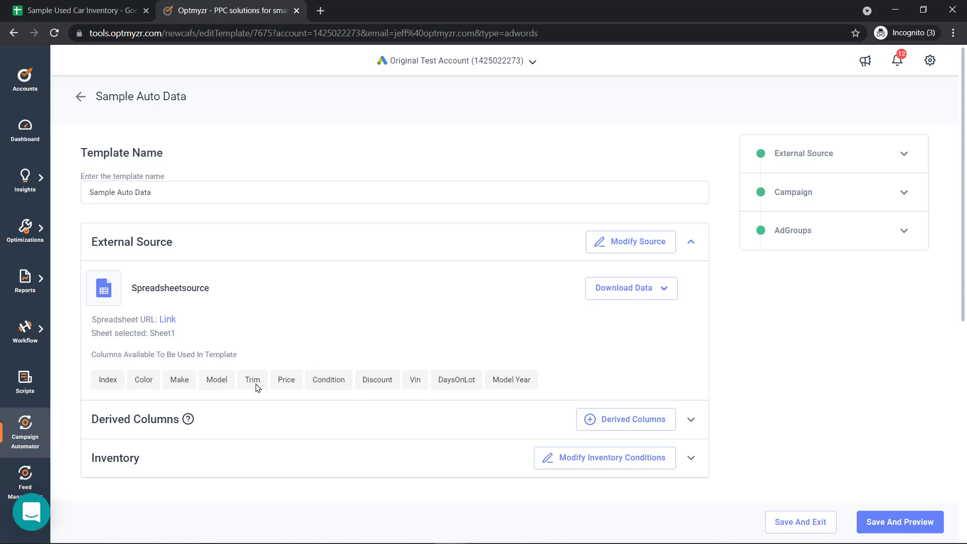
scroll(267, 387, down, 6)
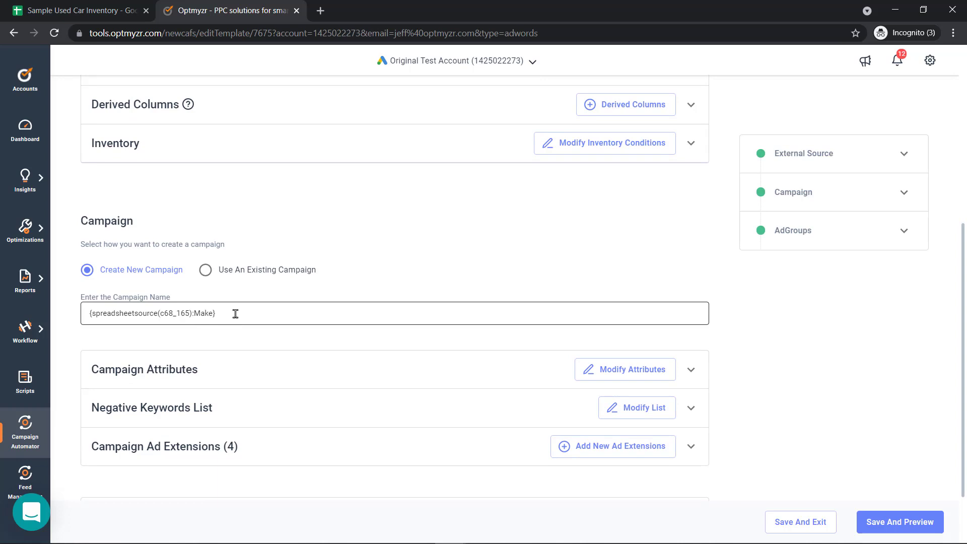
Step: Check with '{' that the campaign name uses the Make column header, then return to the sheet
drag(235, 313, 53, 311)
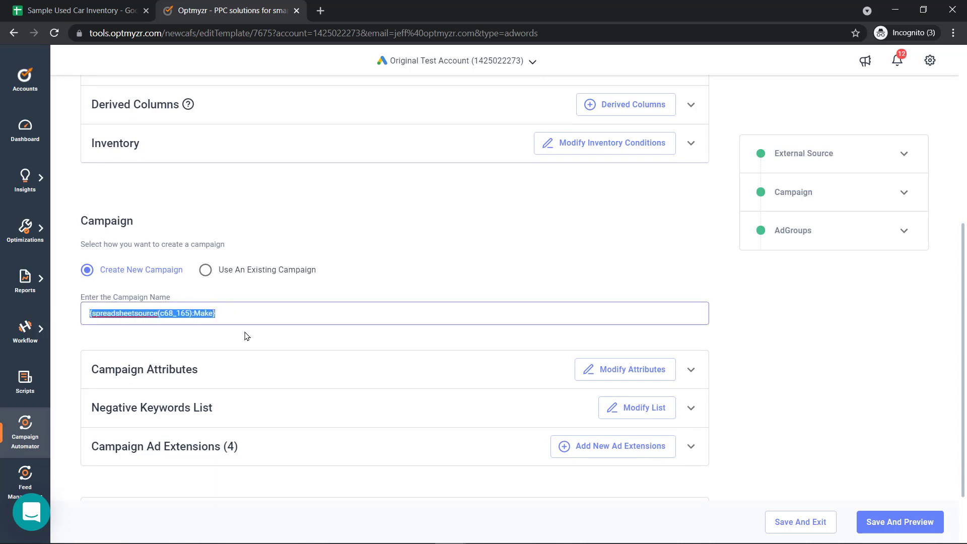
click(237, 312)
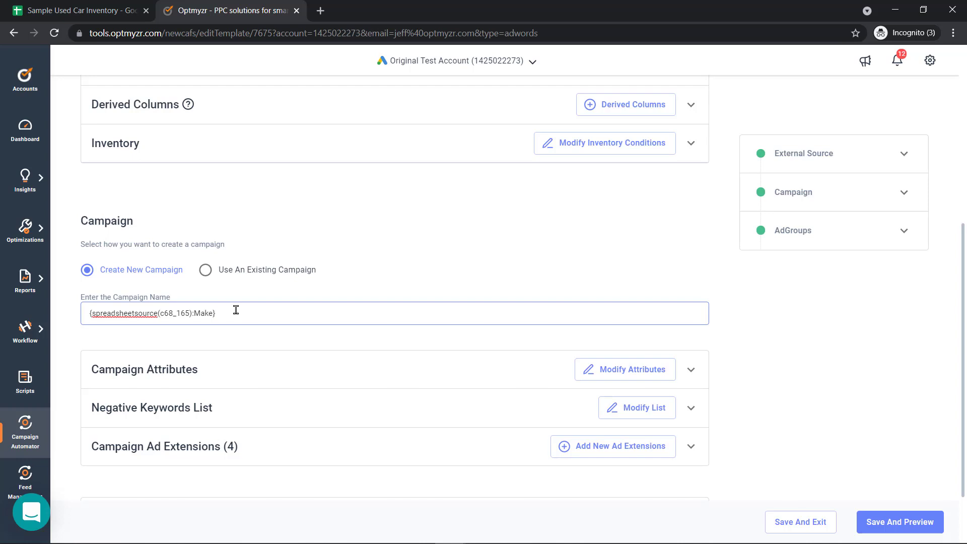
text({)
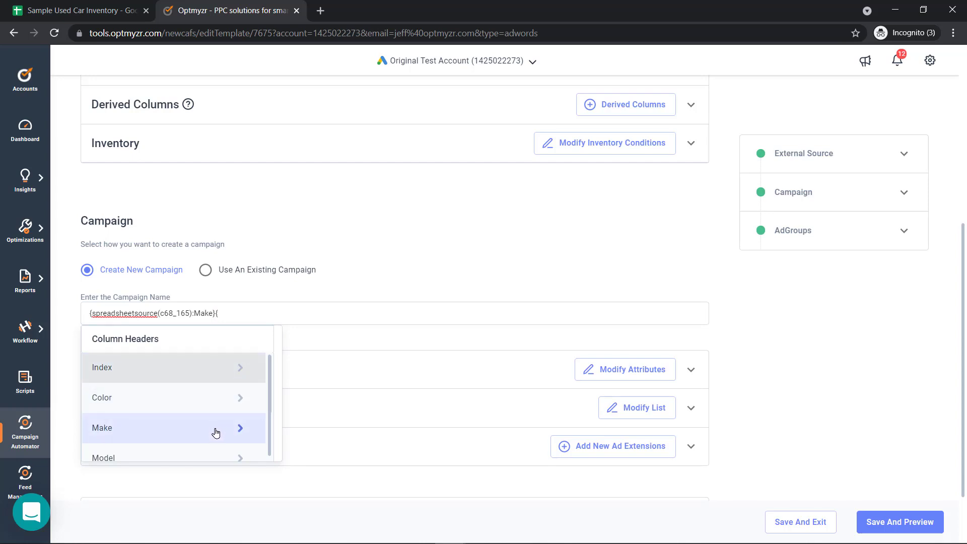
click(277, 304)
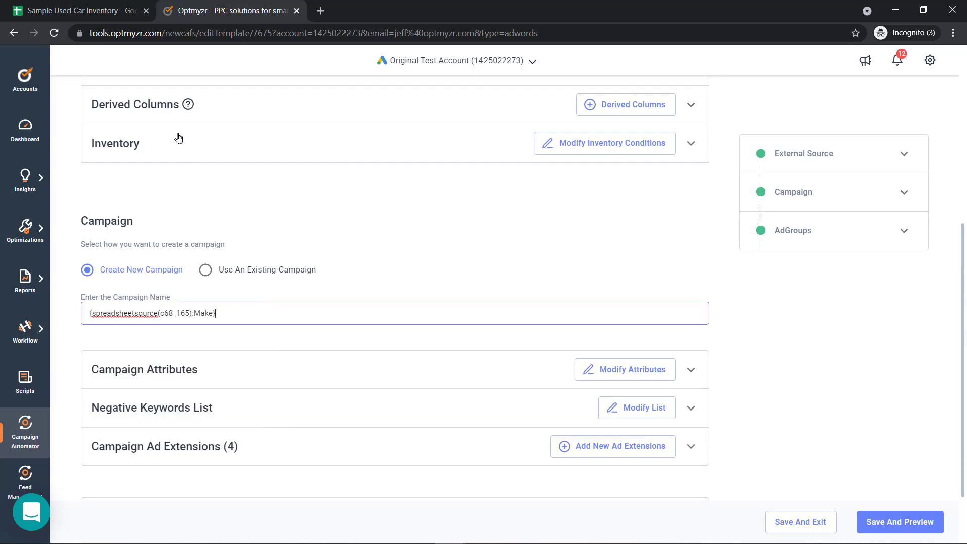
click(112, 9)
Step: Look over the Make values (BMW, VW, Toyota, Ford, Mazda), then go back to the template
mouse_move(196, 159)
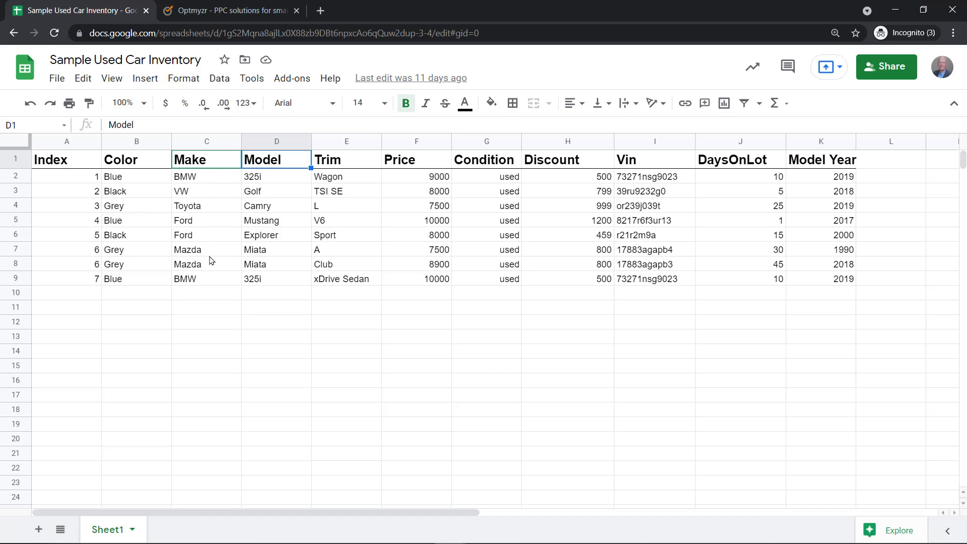
click(220, 13)
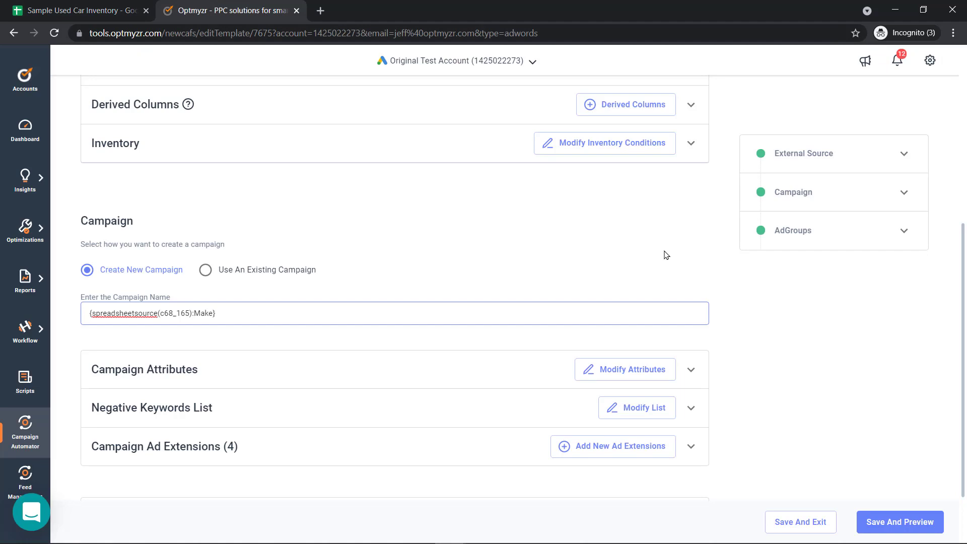
Step: Review the Campaign Setup panel with its Search campaign type and close it unchanged
click(632, 372)
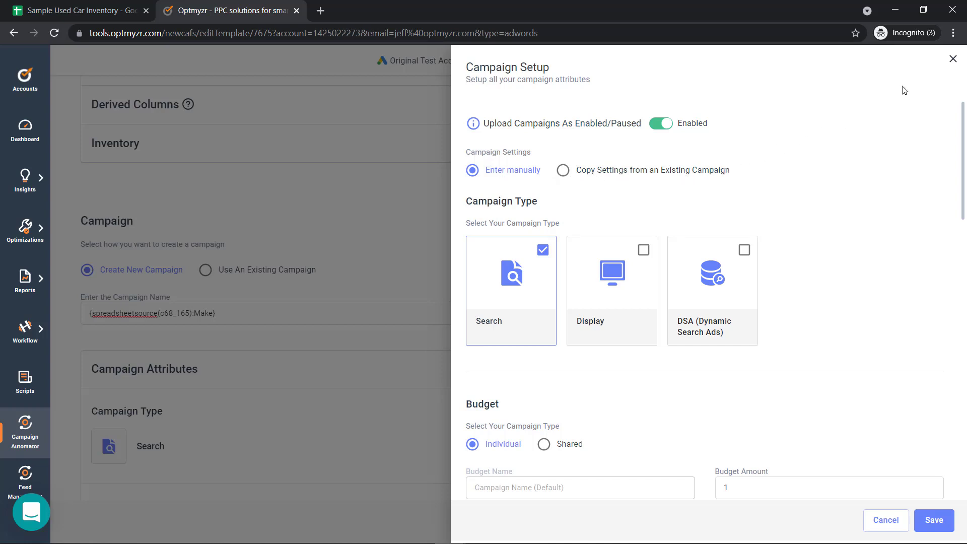
click(953, 59)
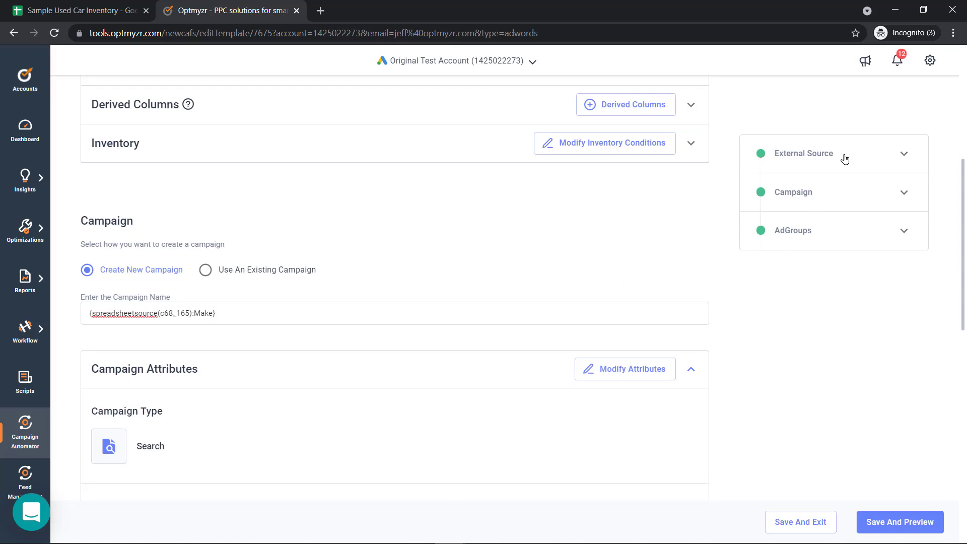
Step: Collapse Campaign Attributes and expand the ad extensions: two sitelinks, a callout and a price extension
click(693, 373)
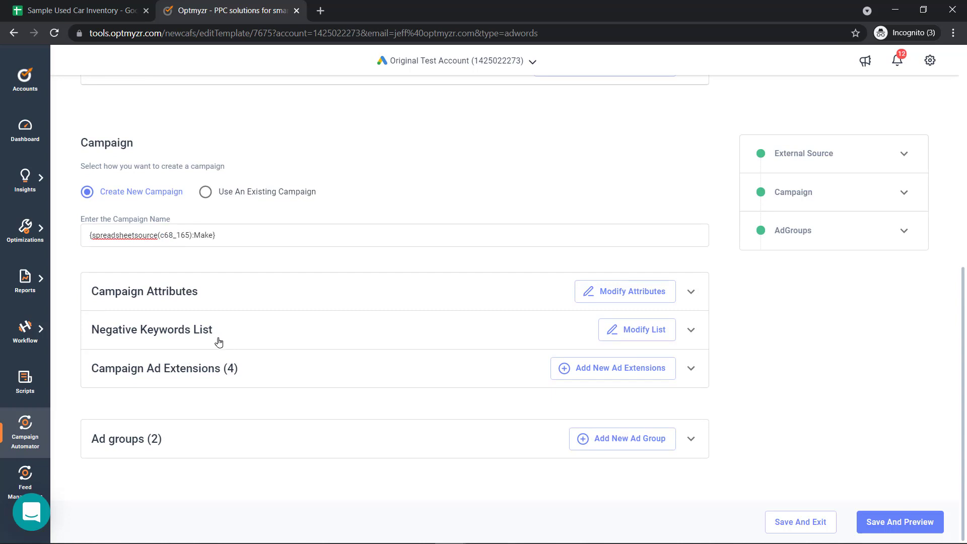
click(691, 369)
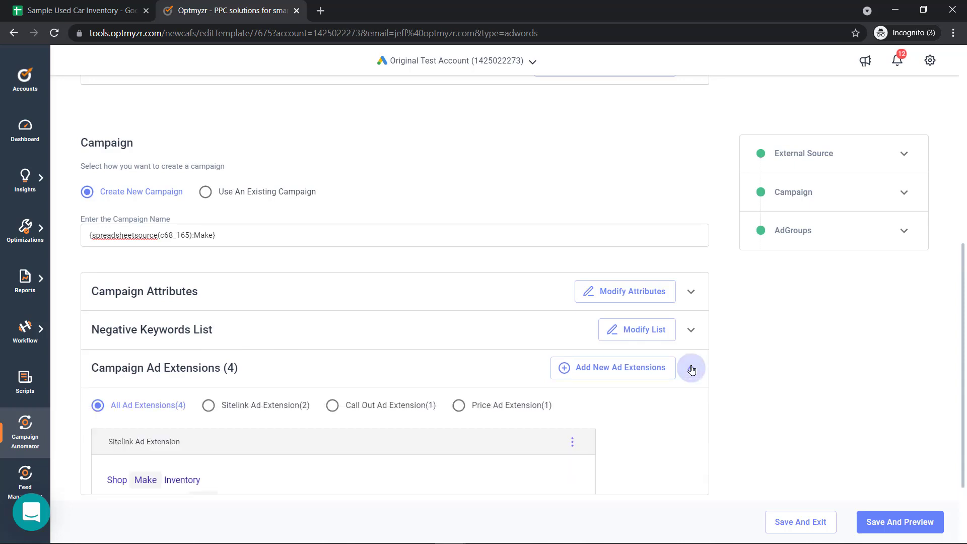
scroll(693, 367, down, 6)
scroll(691, 366, up, 2)
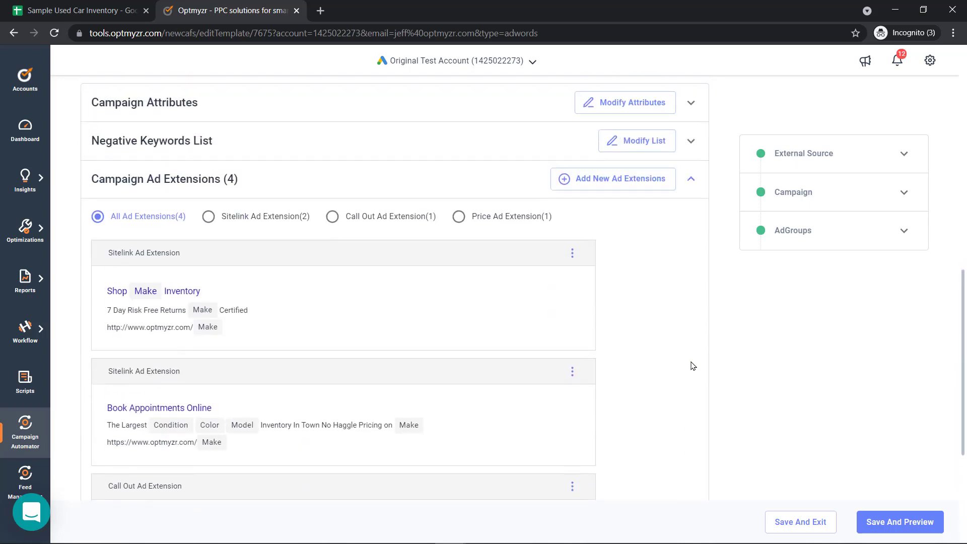
scroll(687, 365, down, 1)
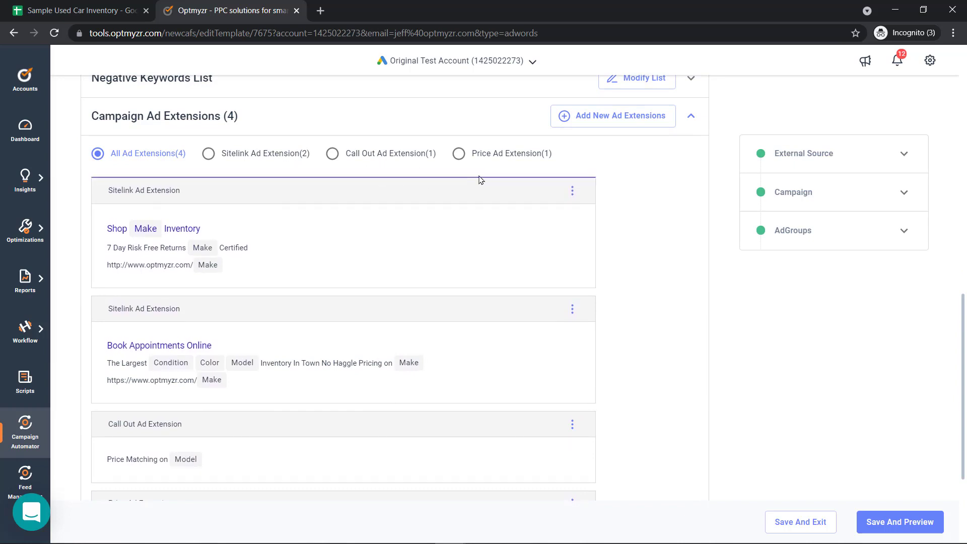
click(572, 192)
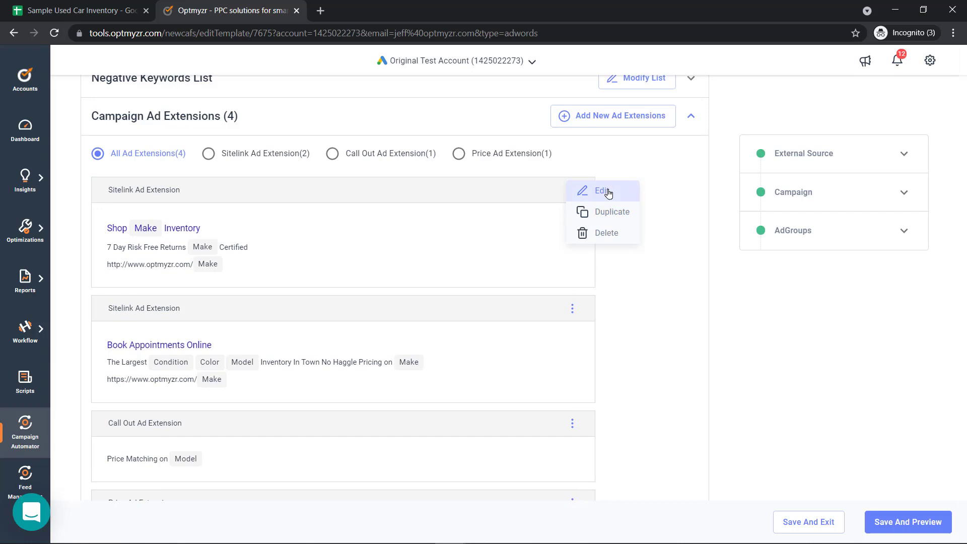
click(602, 191)
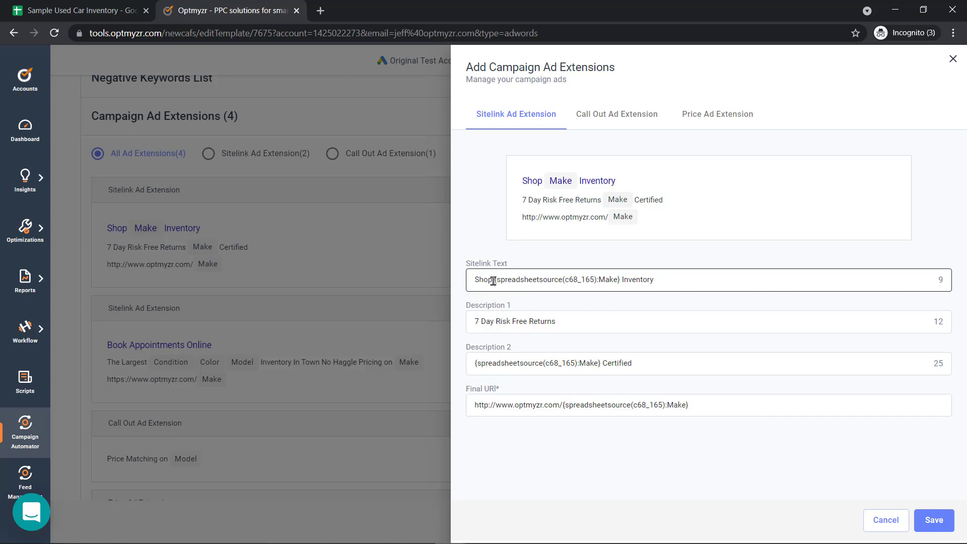
drag(492, 280, 474, 275)
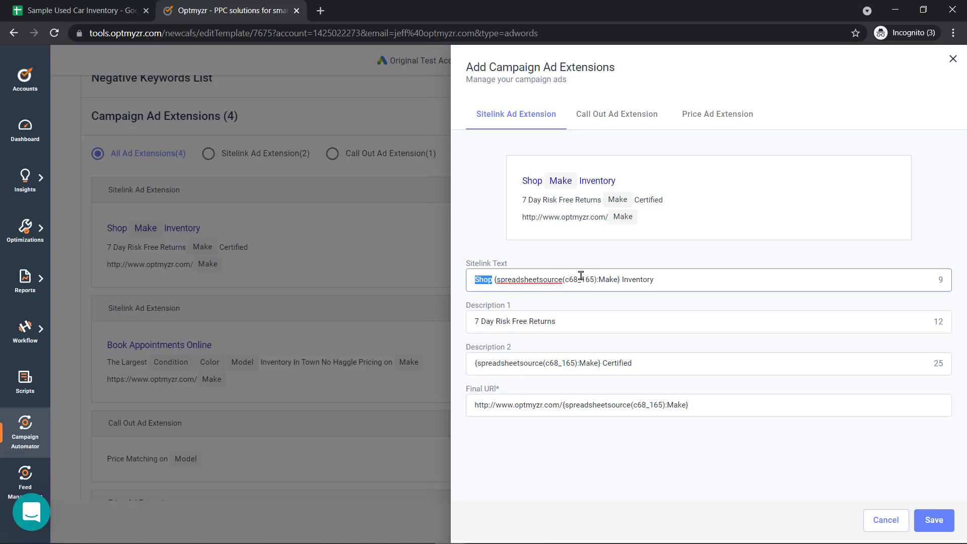
click(710, 278)
drag(567, 321, 457, 334)
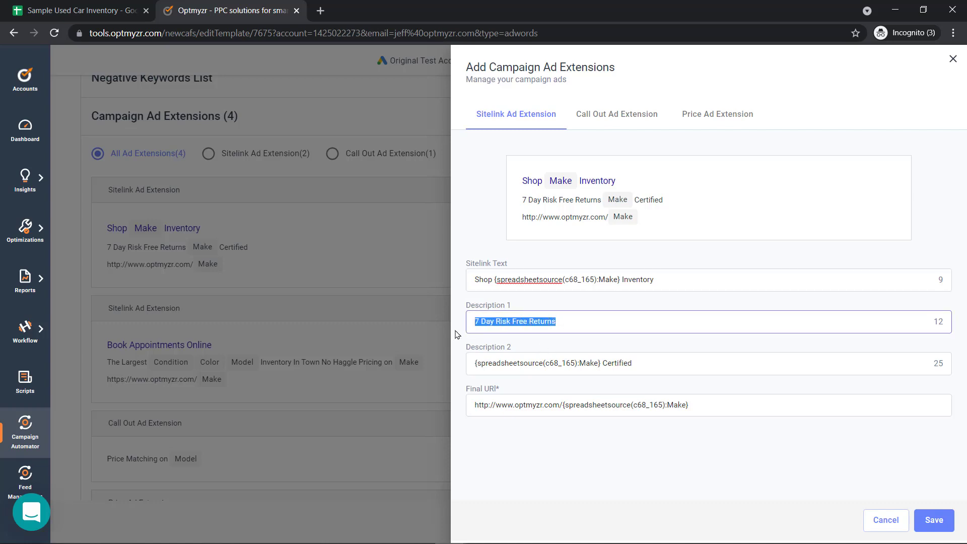
click(669, 360)
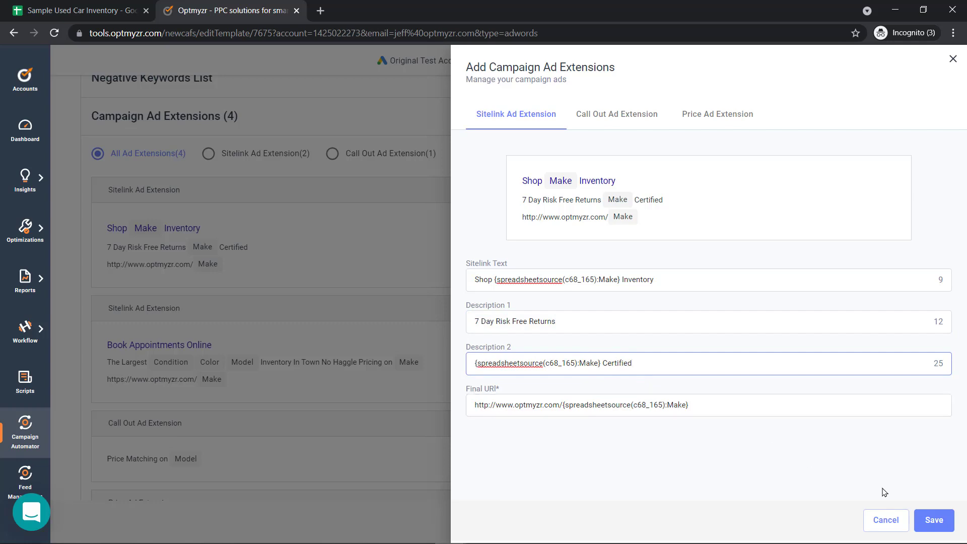
click(881, 520)
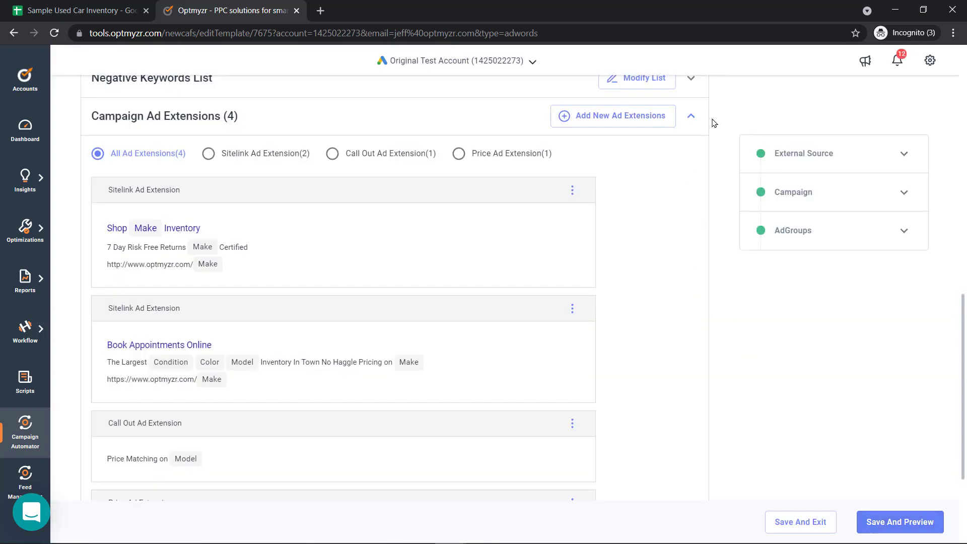
Step: Edit the Lower Funnel ad group and expand its 14 Make/Model-based keywords
click(691, 116)
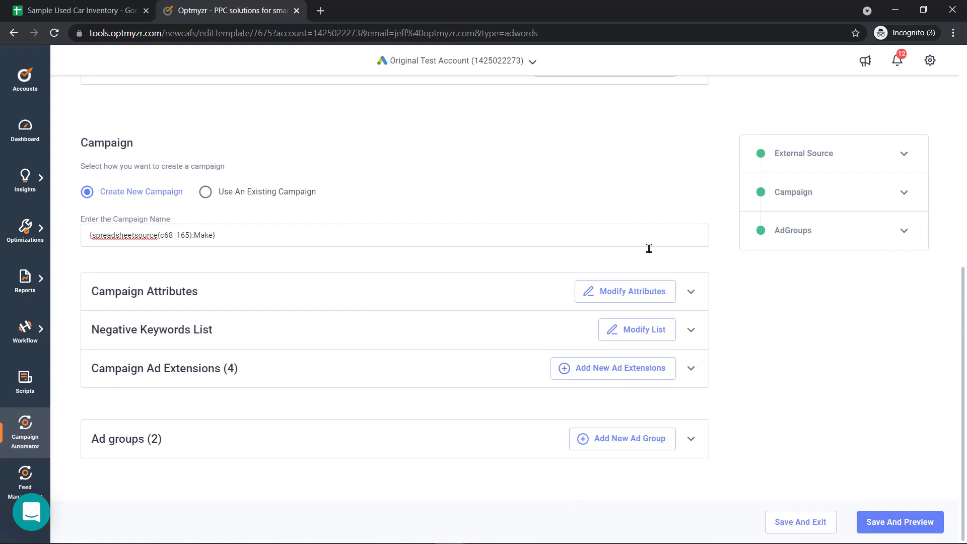
click(692, 440)
scroll(675, 444, down, 3)
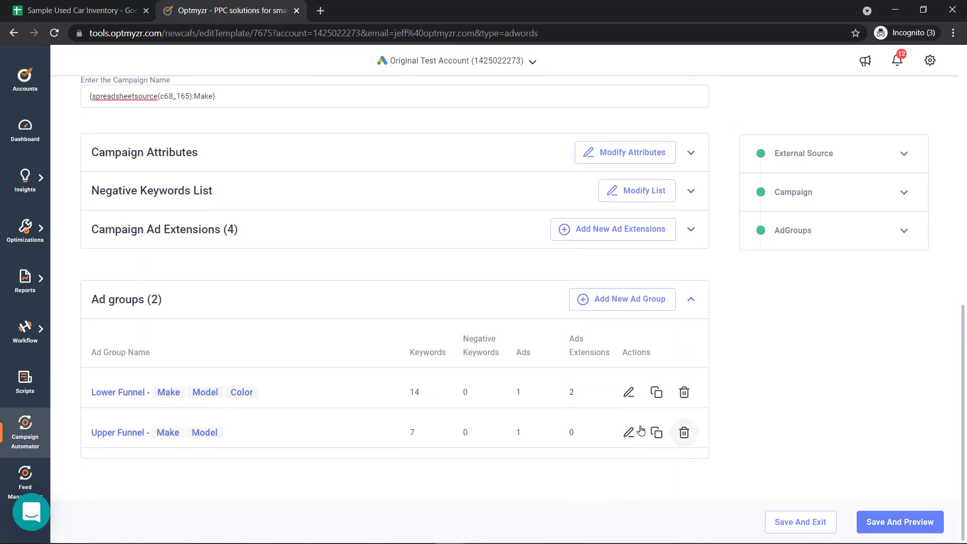
click(628, 392)
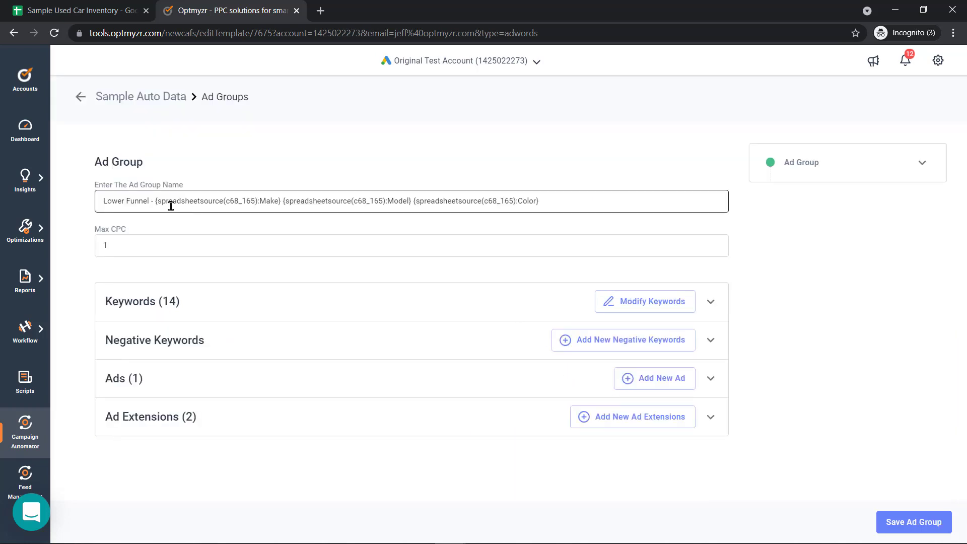
click(103, 223)
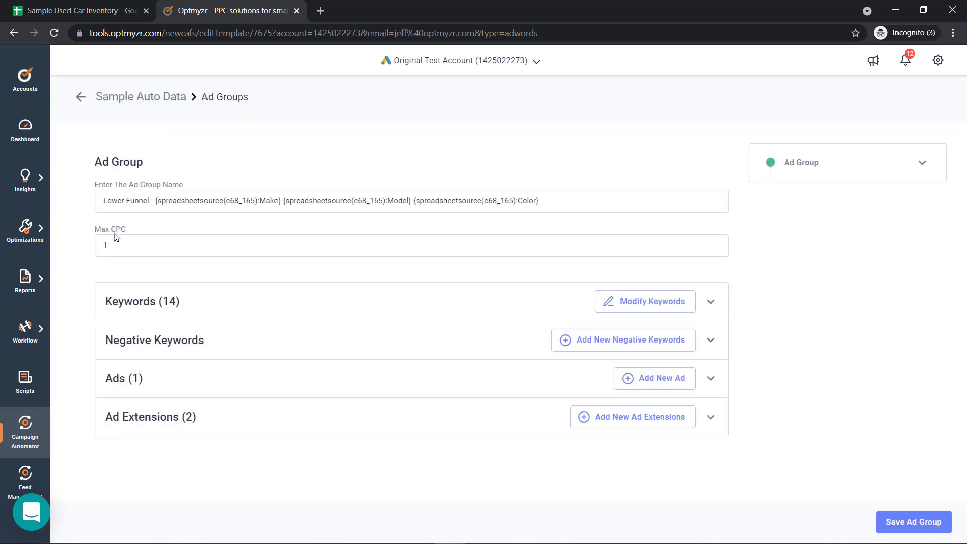
click(711, 301)
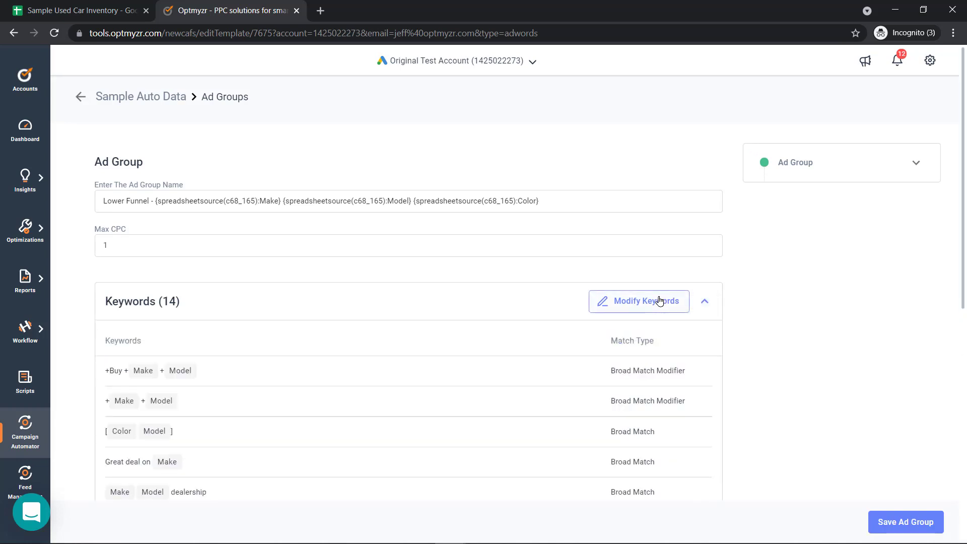
click(659, 300)
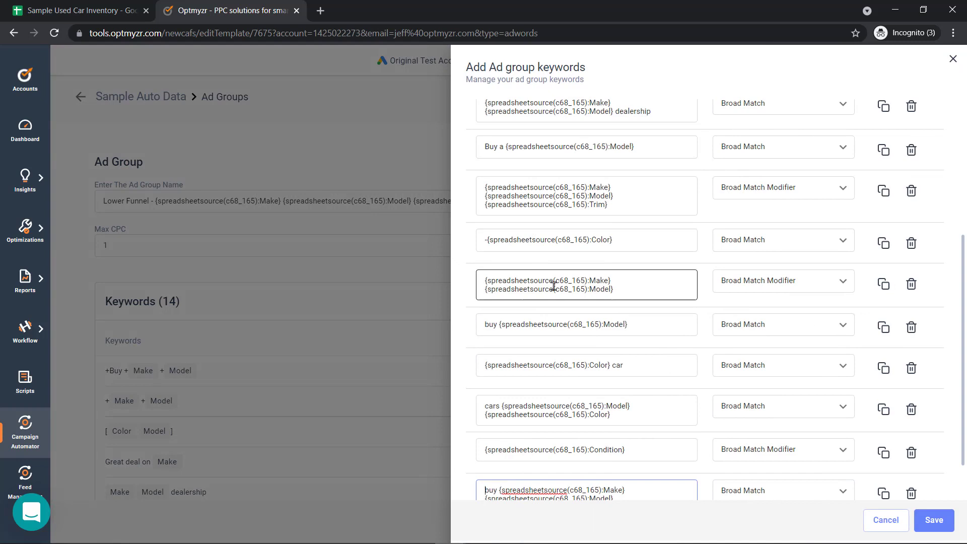
scroll(620, 273, up, 5)
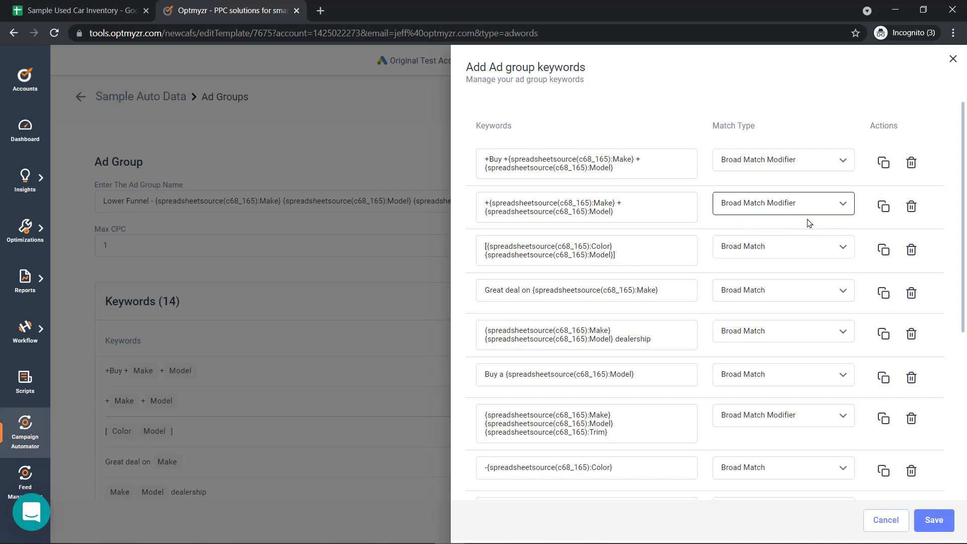
scroll(804, 247, down, 2)
scroll(807, 262, down, 4)
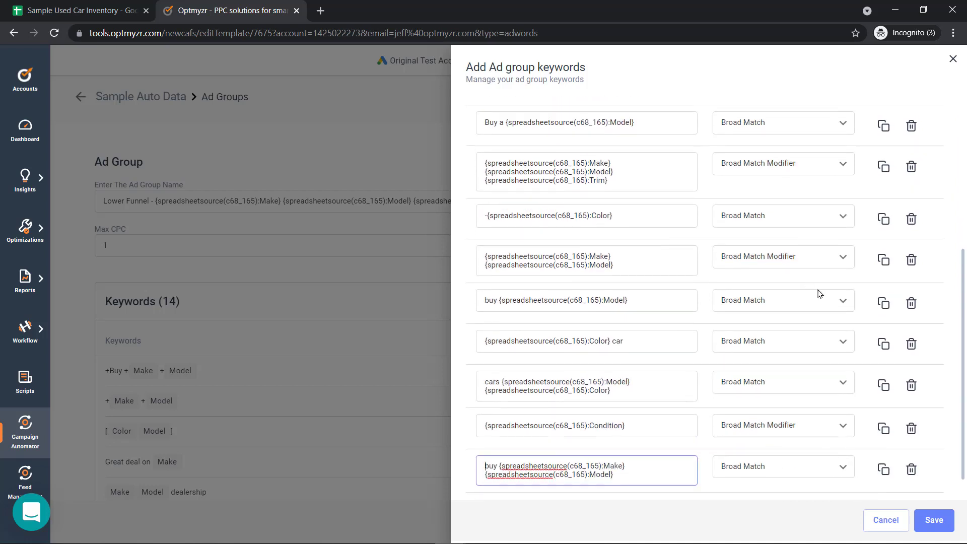
click(883, 519)
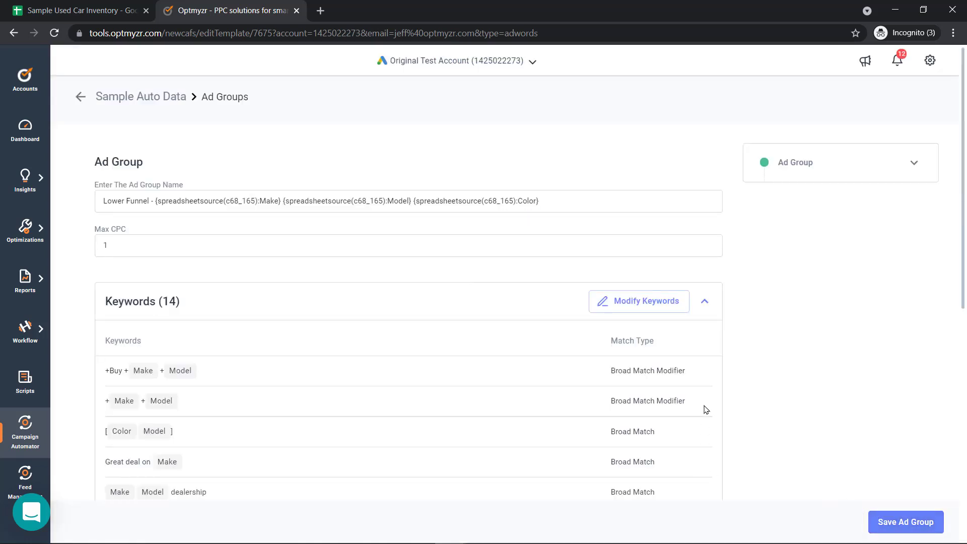
click(705, 301)
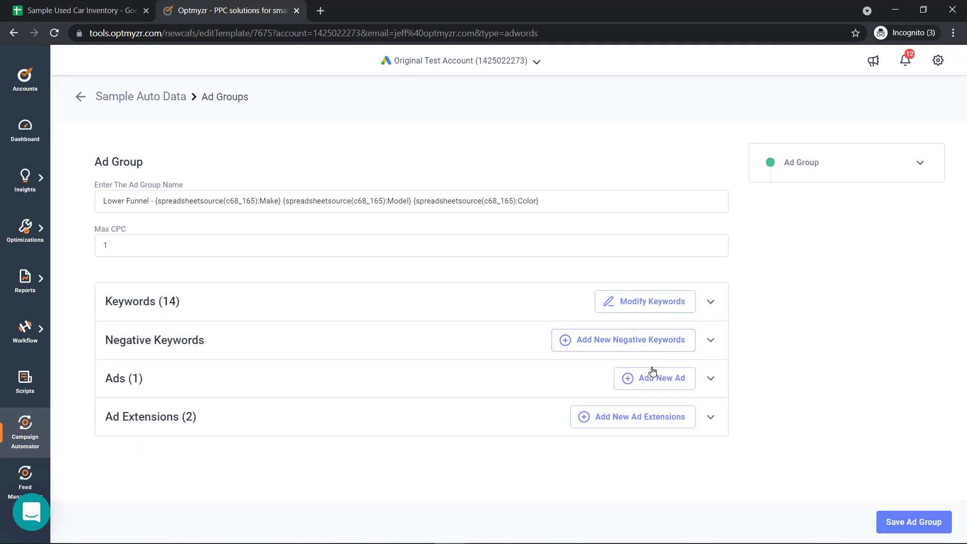
click(711, 378)
scroll(711, 380, down, 3)
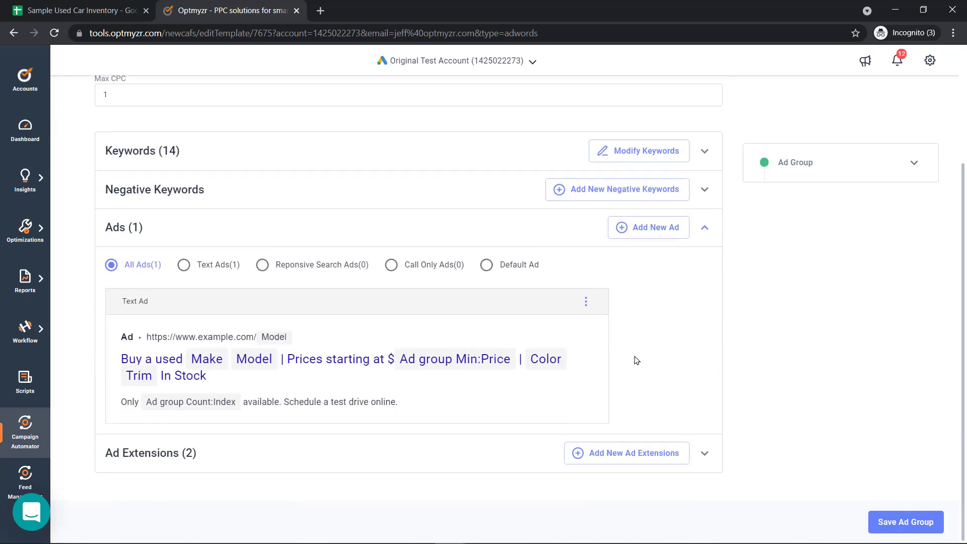
click(588, 302)
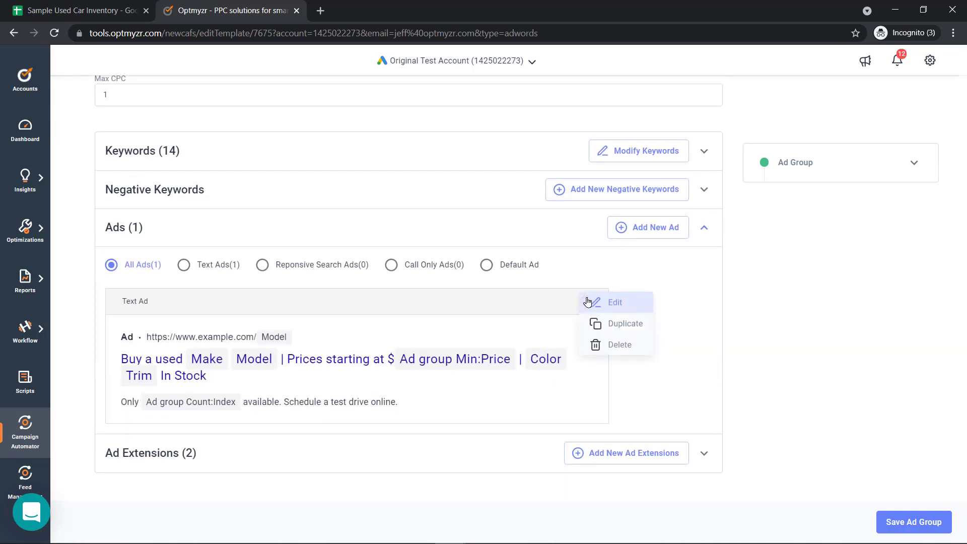
click(615, 303)
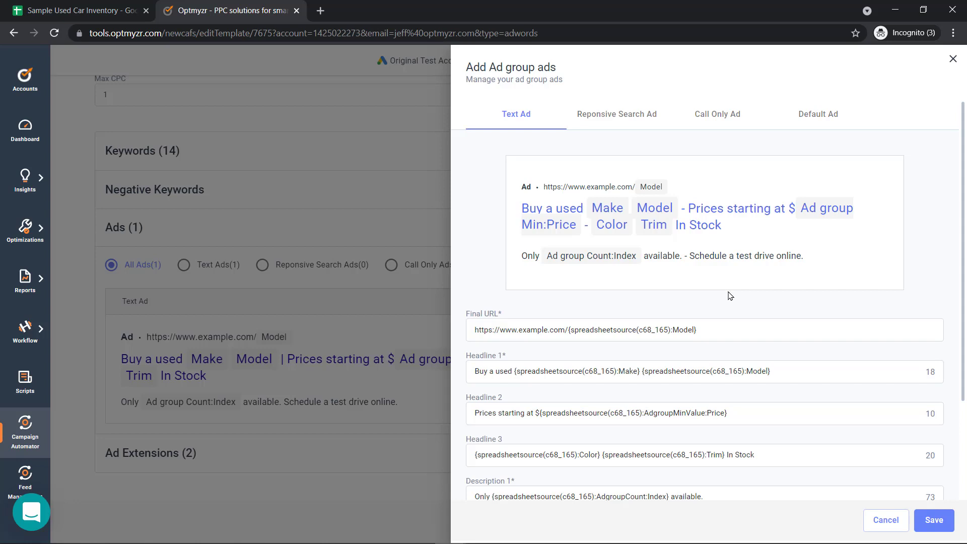
click(890, 525)
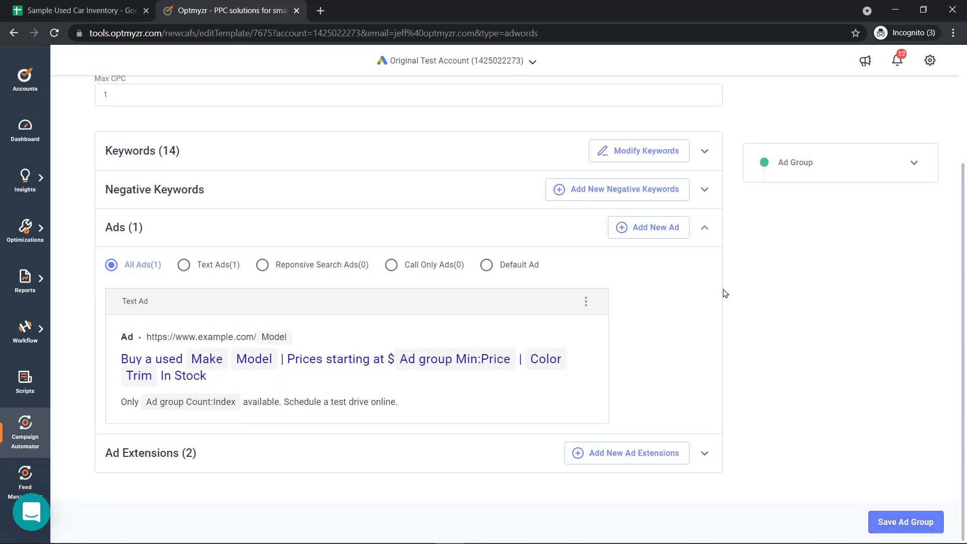
click(705, 228)
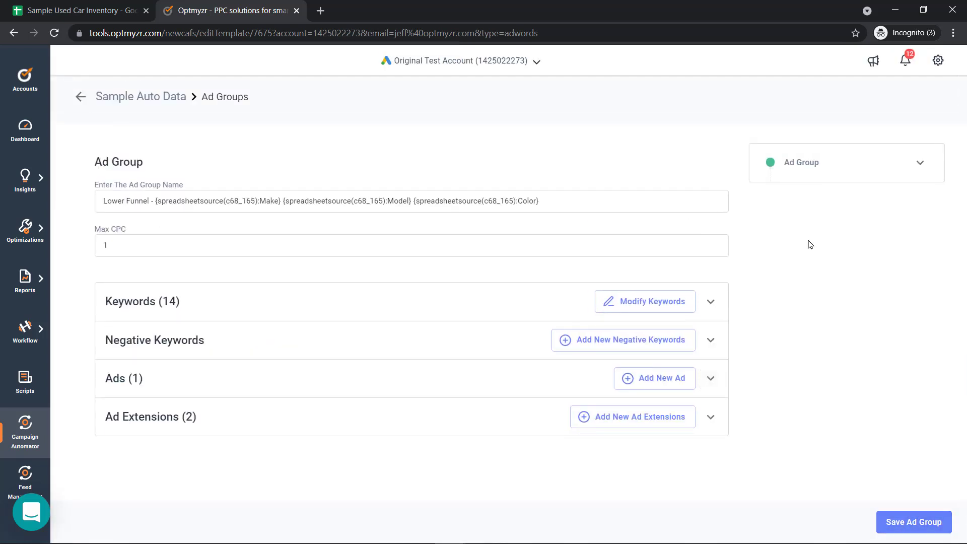
Step: Save the template and preview 5 campaigns, 12 ad groups, 126 keywords and 16 ads
click(83, 98)
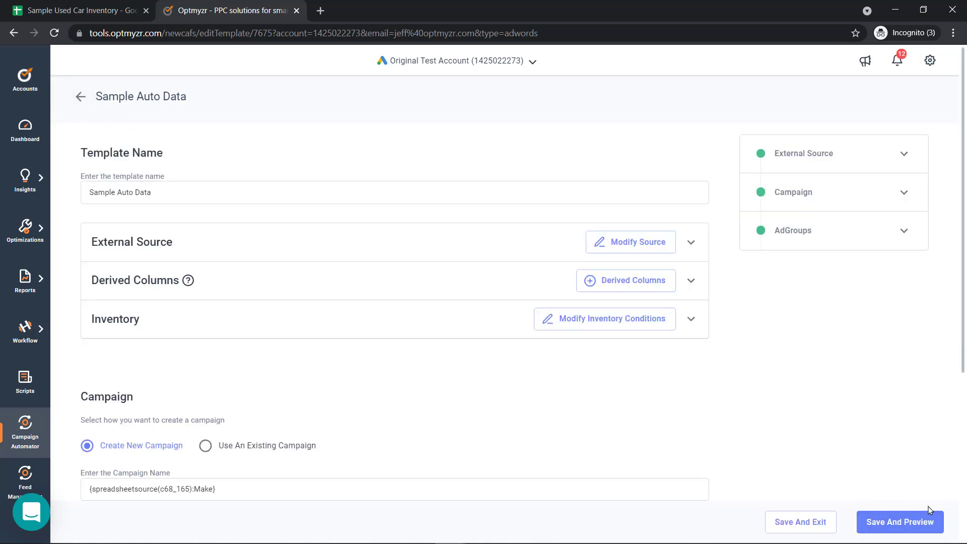
click(920, 521)
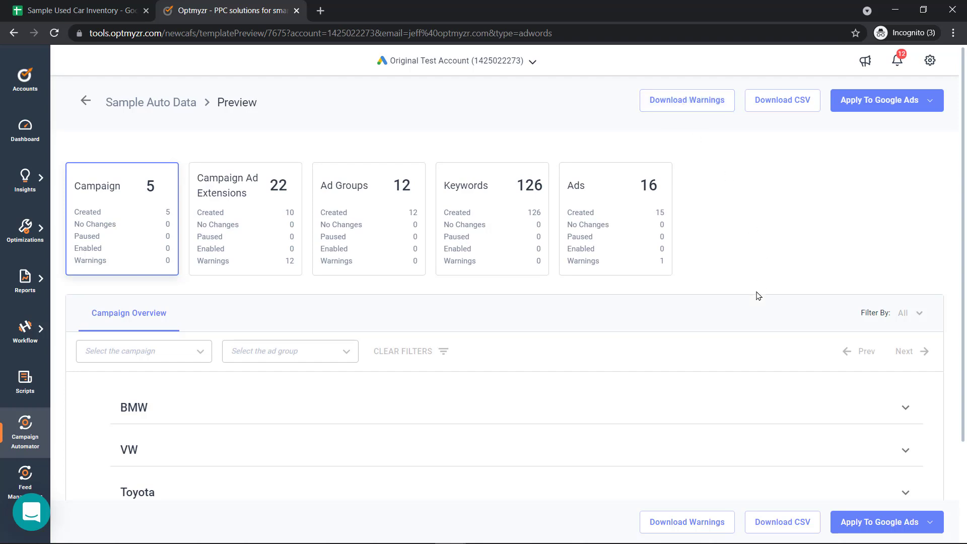
scroll(755, 295, down, 3)
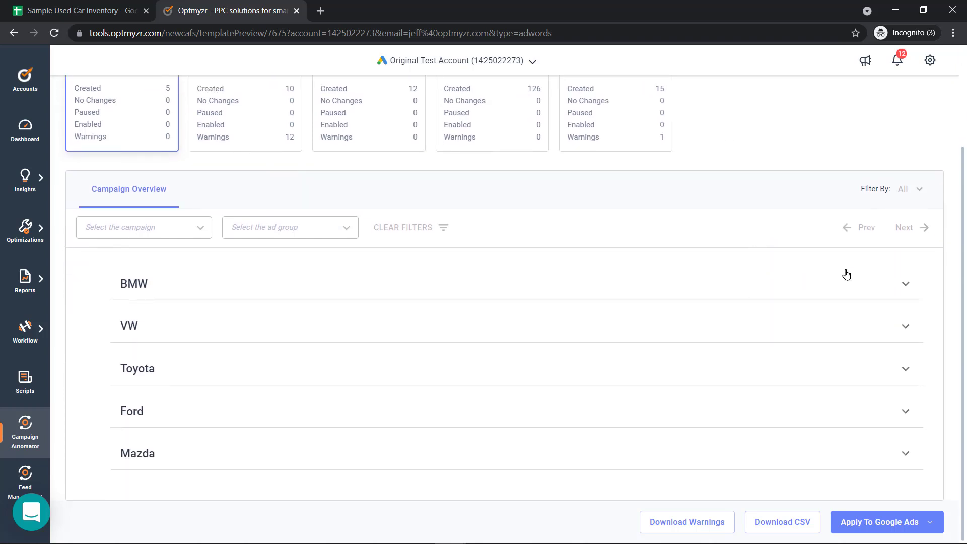
click(906, 283)
scroll(894, 293, down, 2)
scroll(895, 293, down, 2)
scroll(780, 207, up, 3)
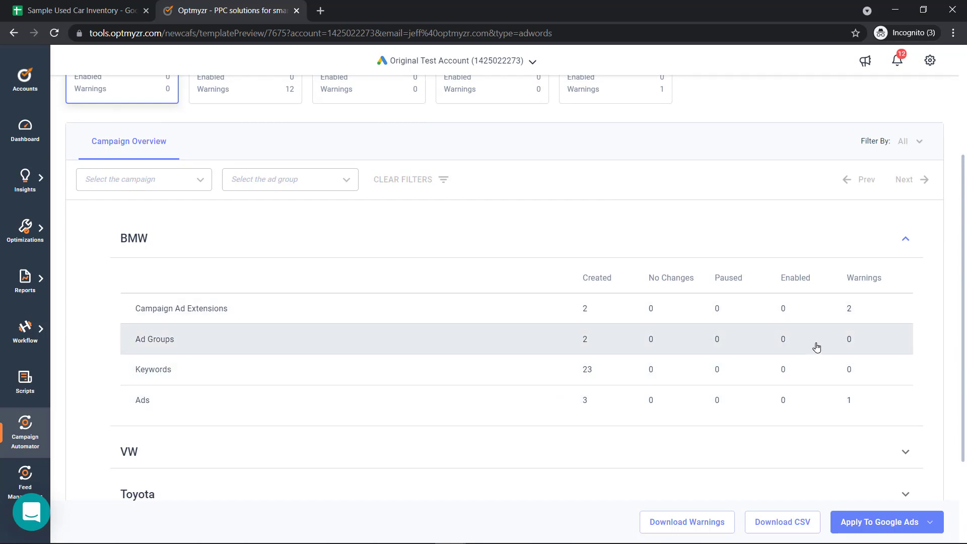
click(904, 240)
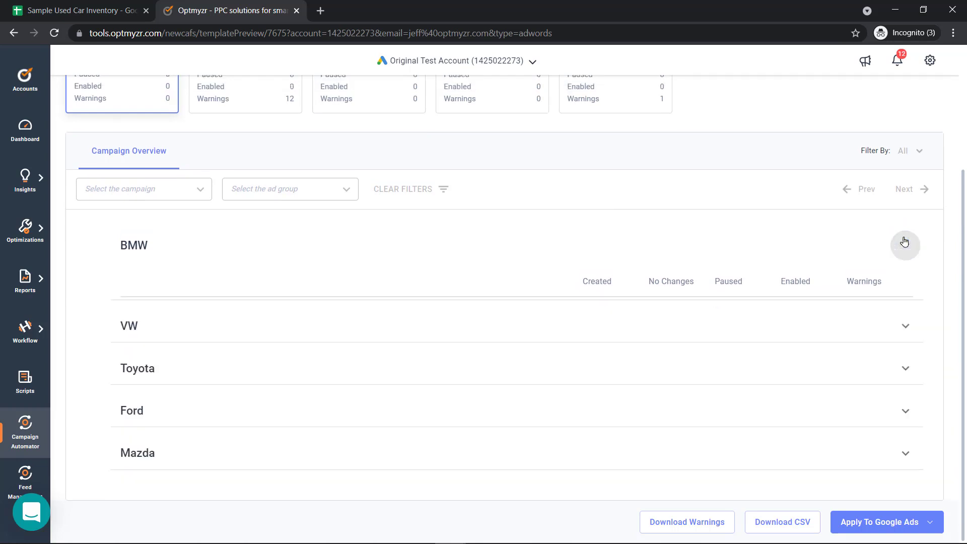
scroll(905, 242, up, 3)
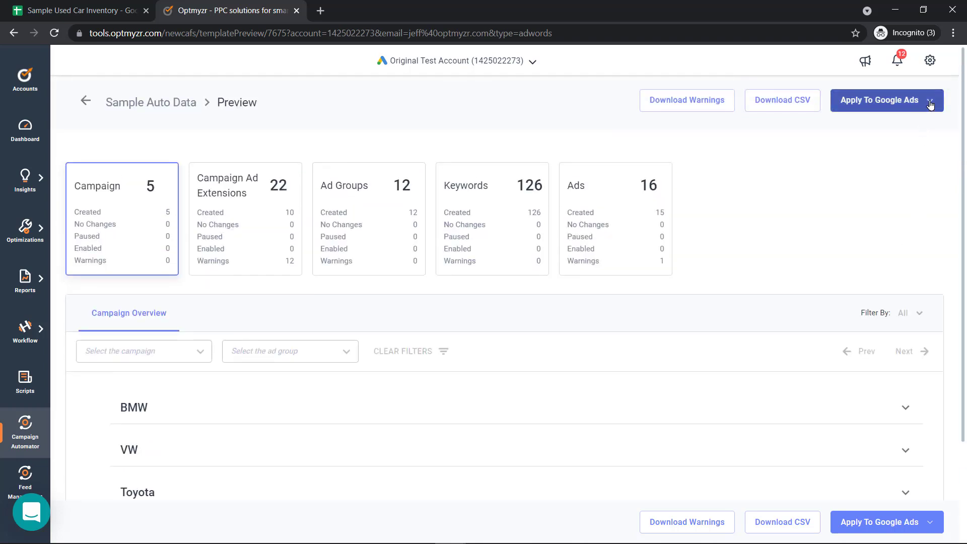
Step: View the Instant Apply and Schedule options, then return to the template editor
click(931, 104)
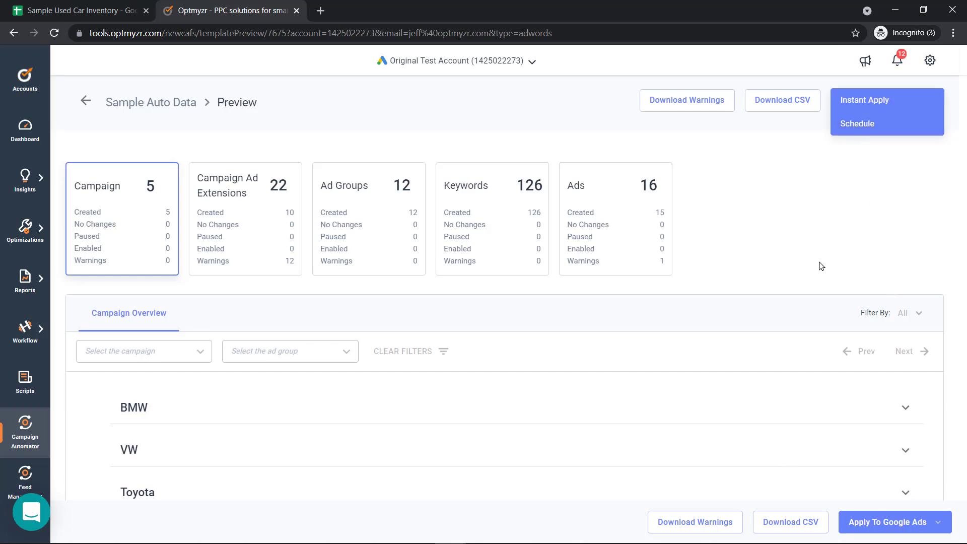
click(85, 101)
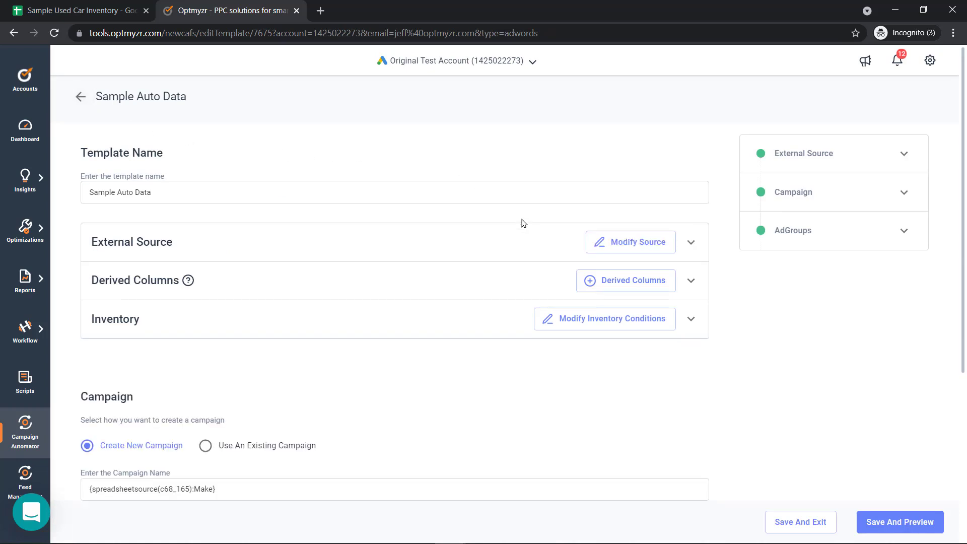
Step: Show the inventory conditions and the Column choices for the Condition equals 'Used' rule
click(595, 320)
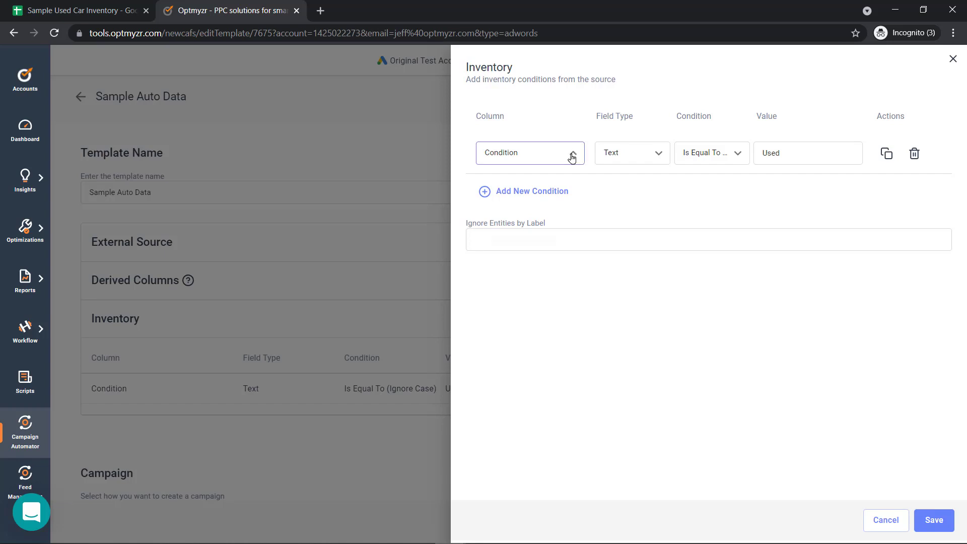
click(573, 153)
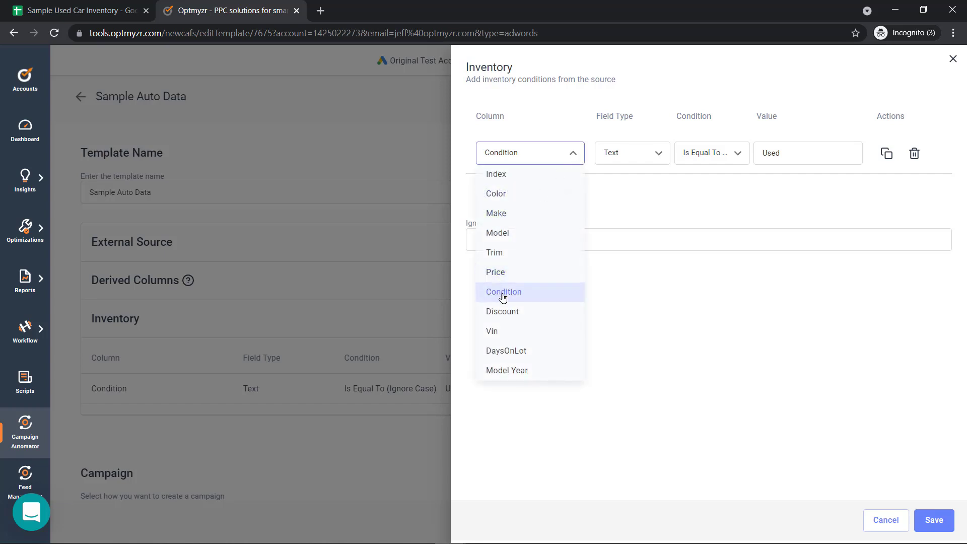